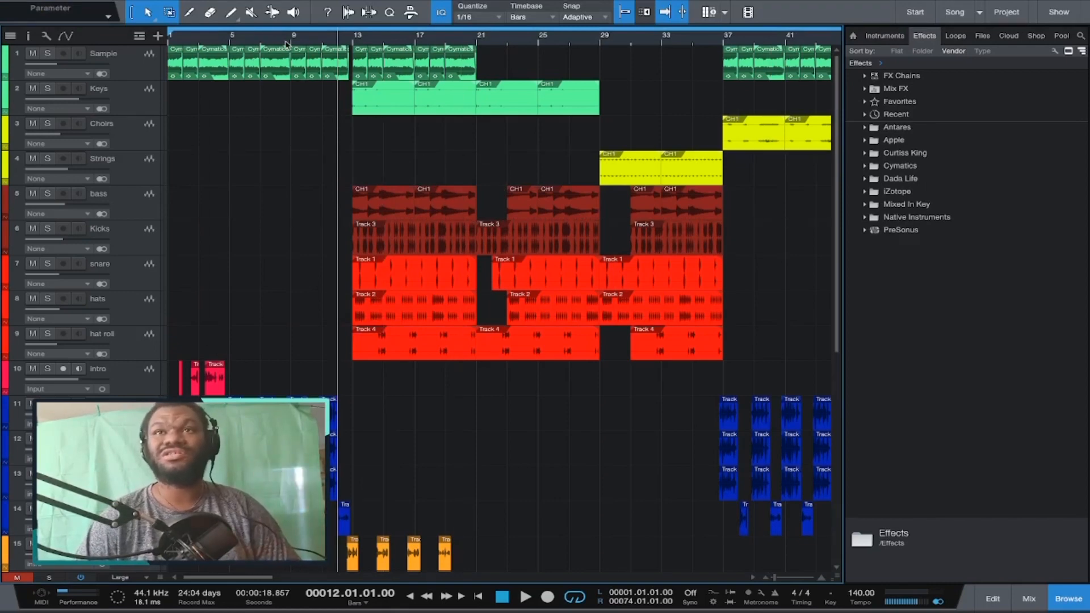
Play back the arrangement from bar 12 and scroll through the track list.
key("space")
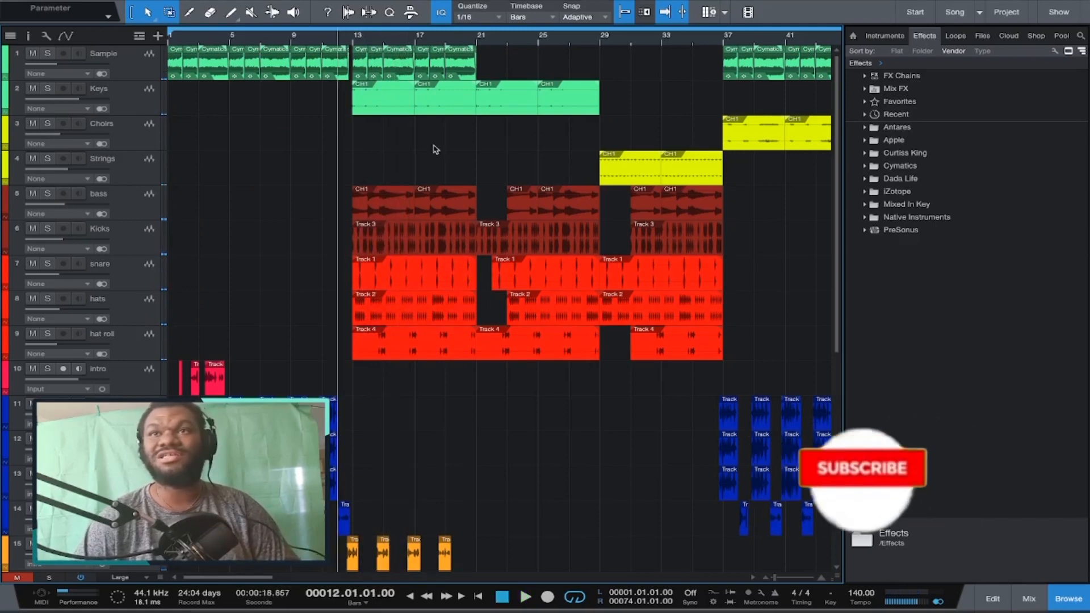
scroll(435, 150, "down", 10)
scroll(435, 149, "up", 10)
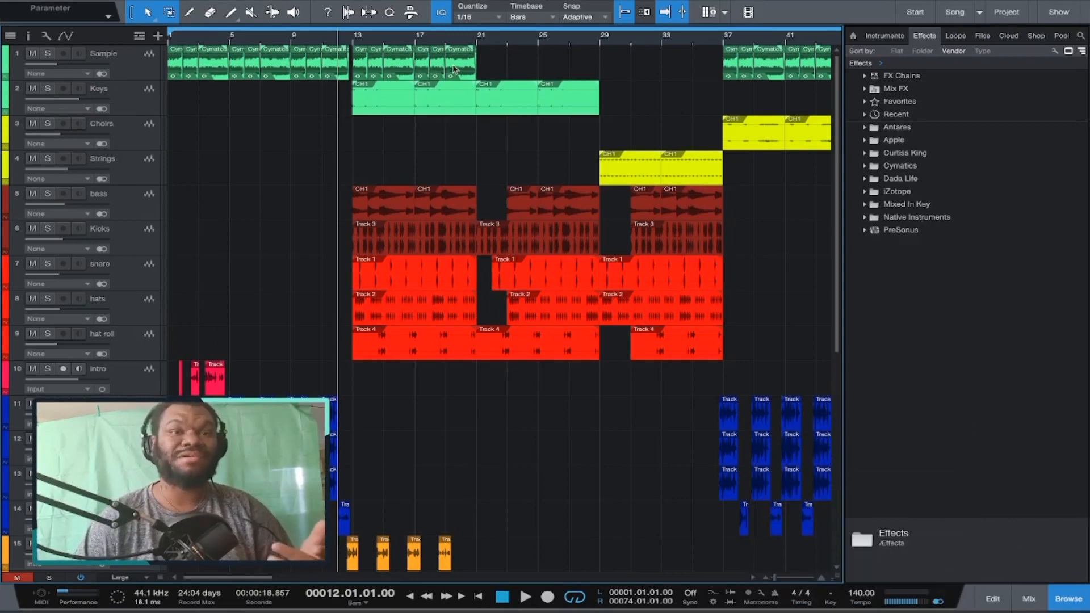
Solo the Sample track and audition it with a short playback.
left_click(47, 53)
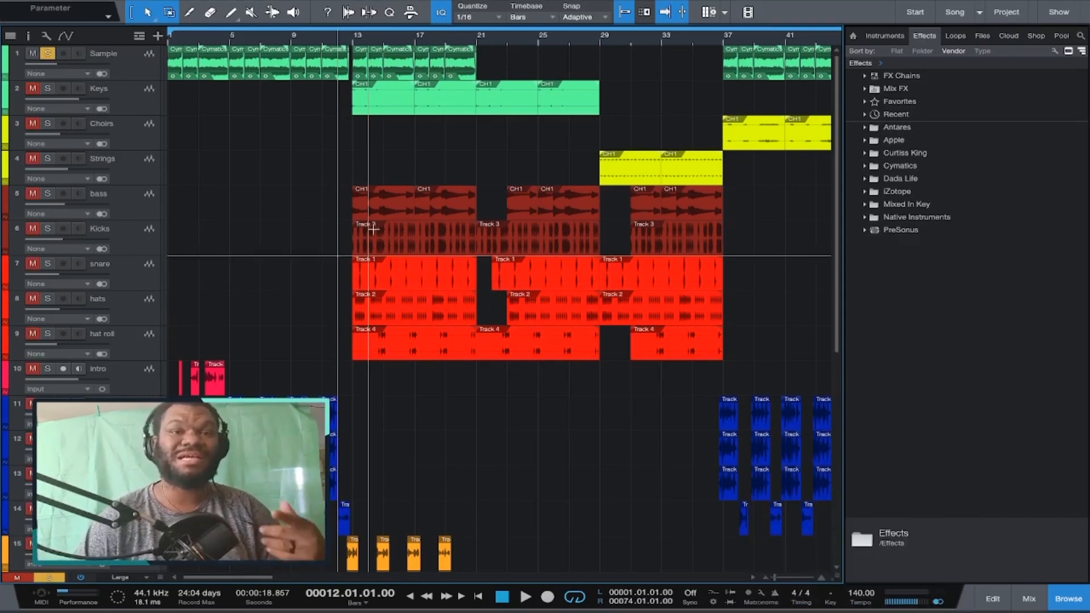
key("space")
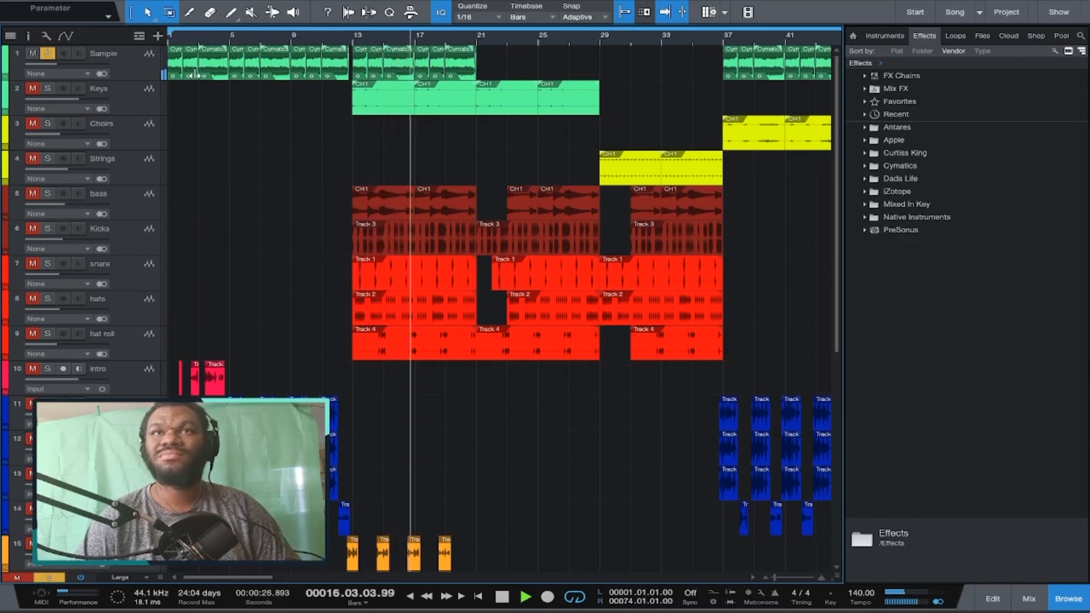
key("space")
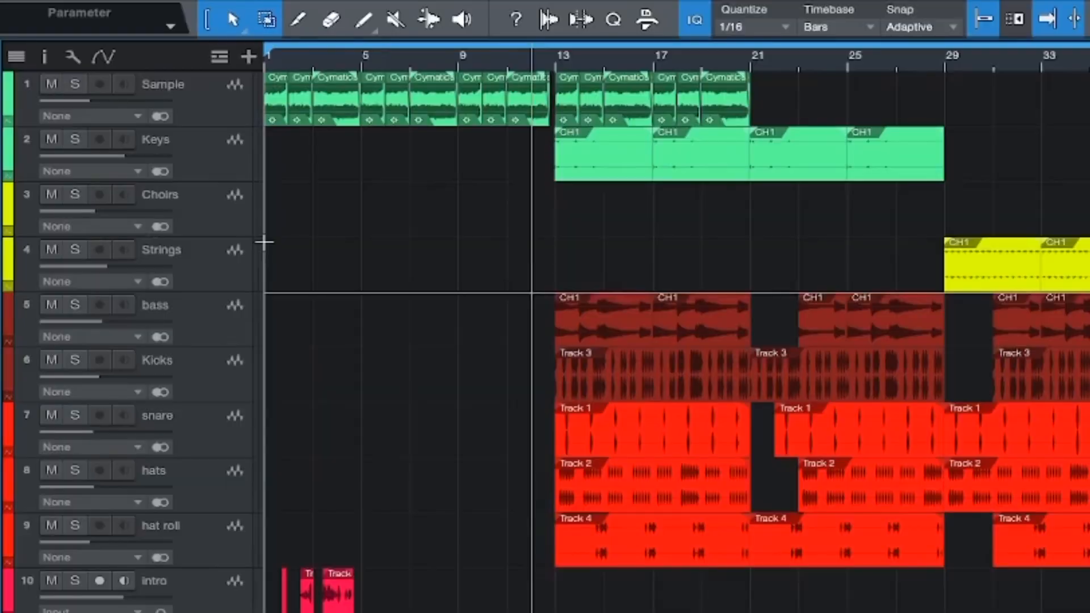
Solo all tracks from Sample down to hat roll and play the instrument group together.
left_click(217, 223)
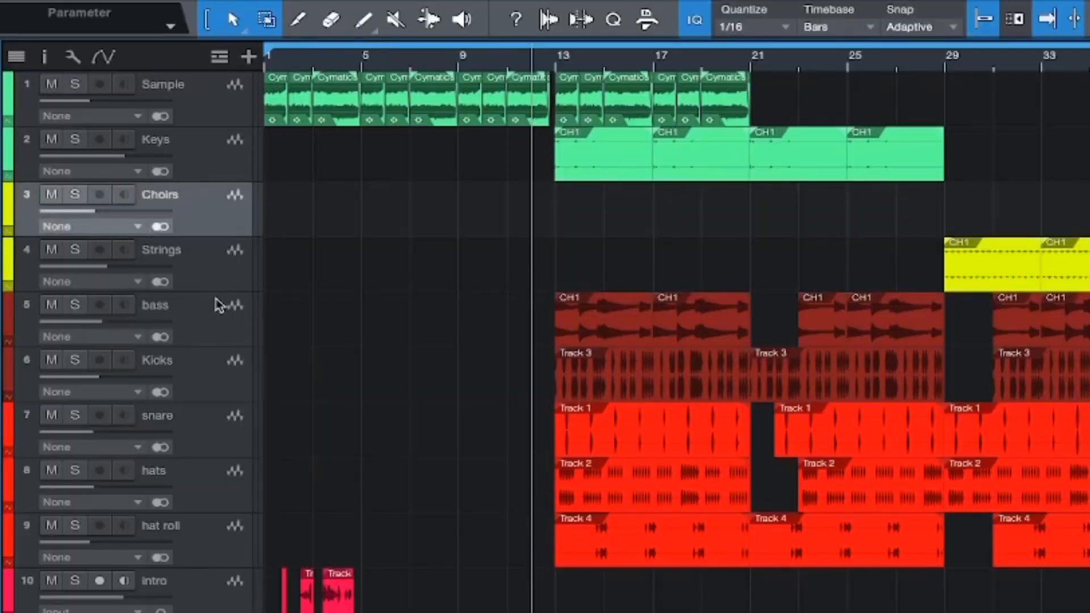
left_click(200, 277)
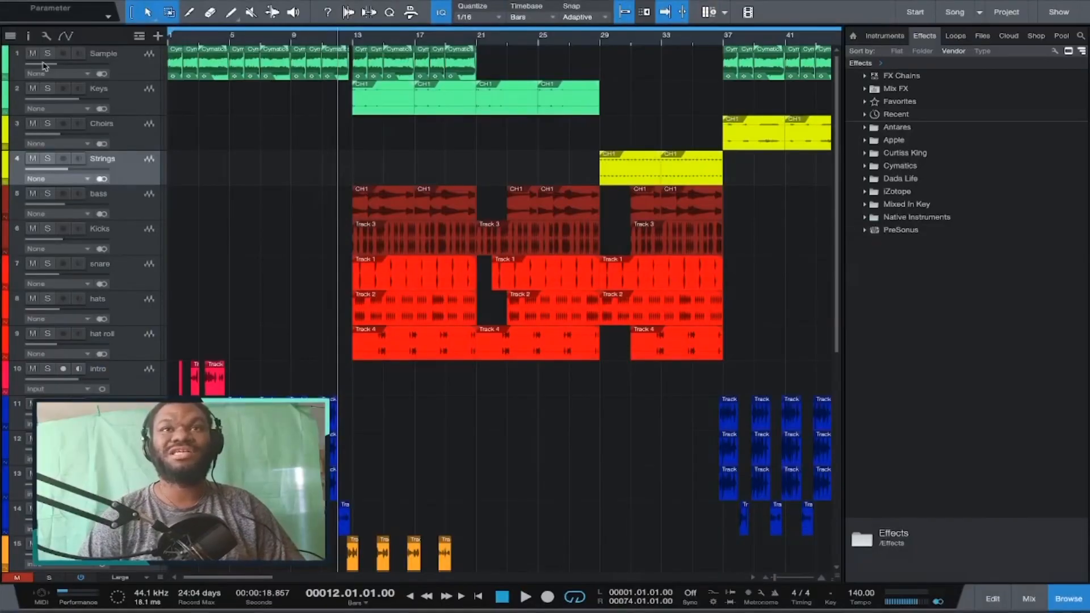
left_click_drag(47, 56, 39, 348)
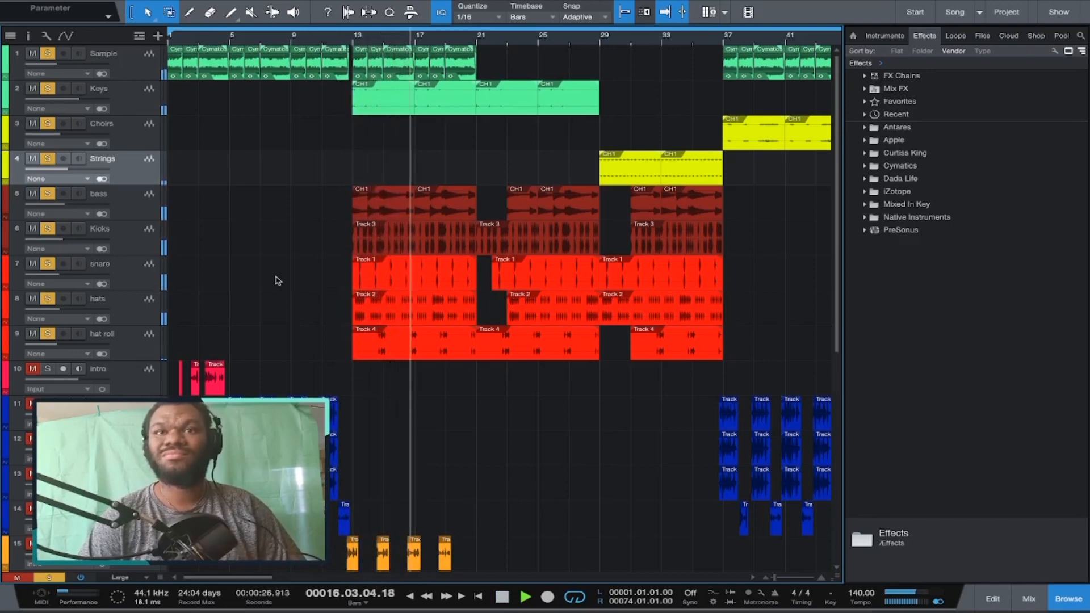
key("space")
Show the automation lanes and examine the volume envelopes across the vocal tracks.
scroll(296, 182, "down", 5)
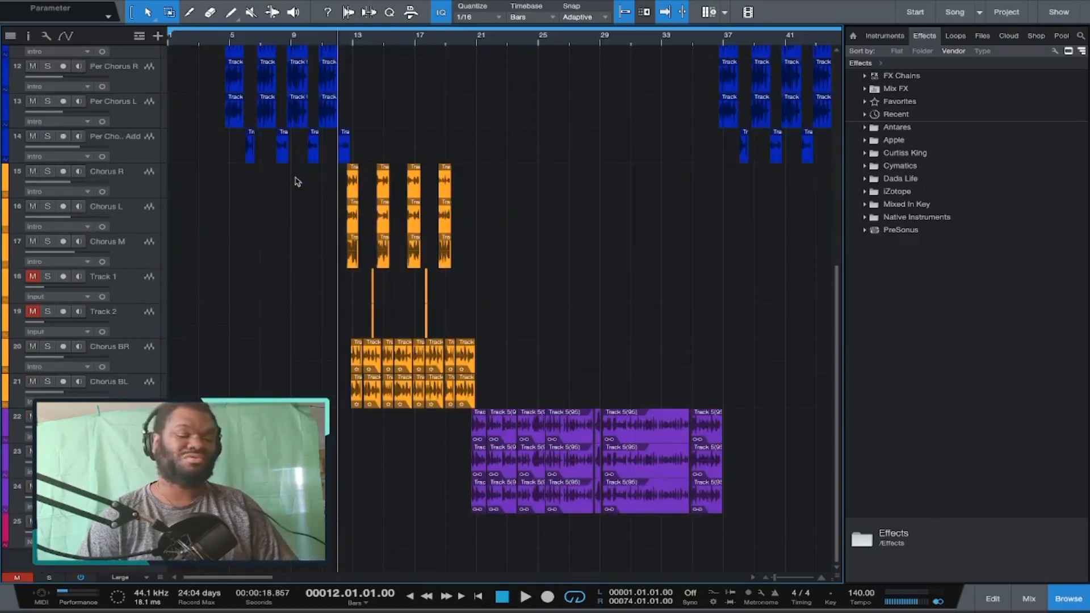
key("s")
key("a")
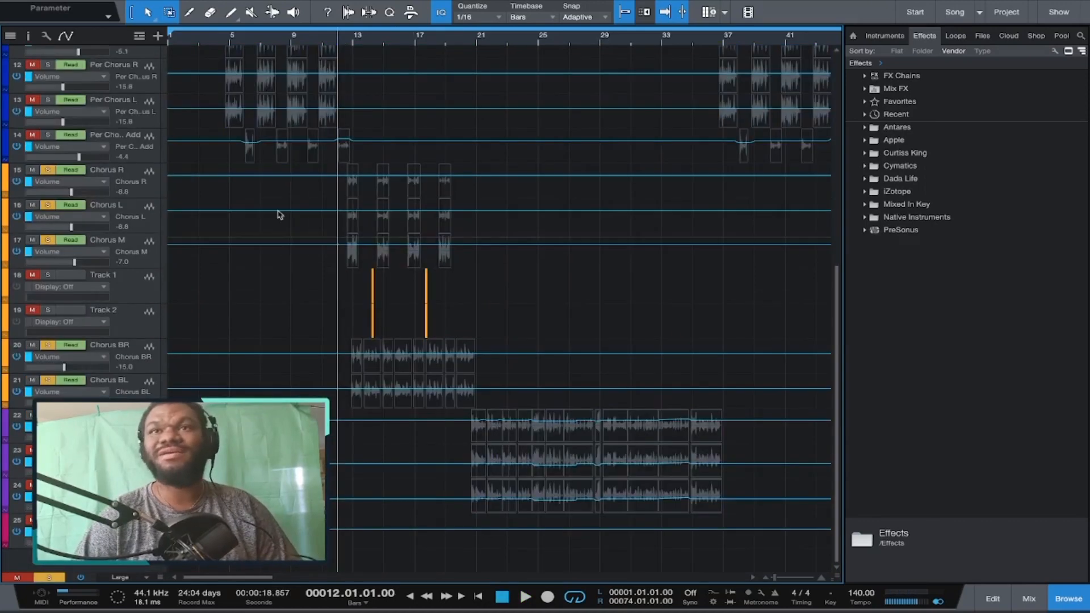
scroll(280, 210, "up", 5)
scroll(280, 201, "down", 4)
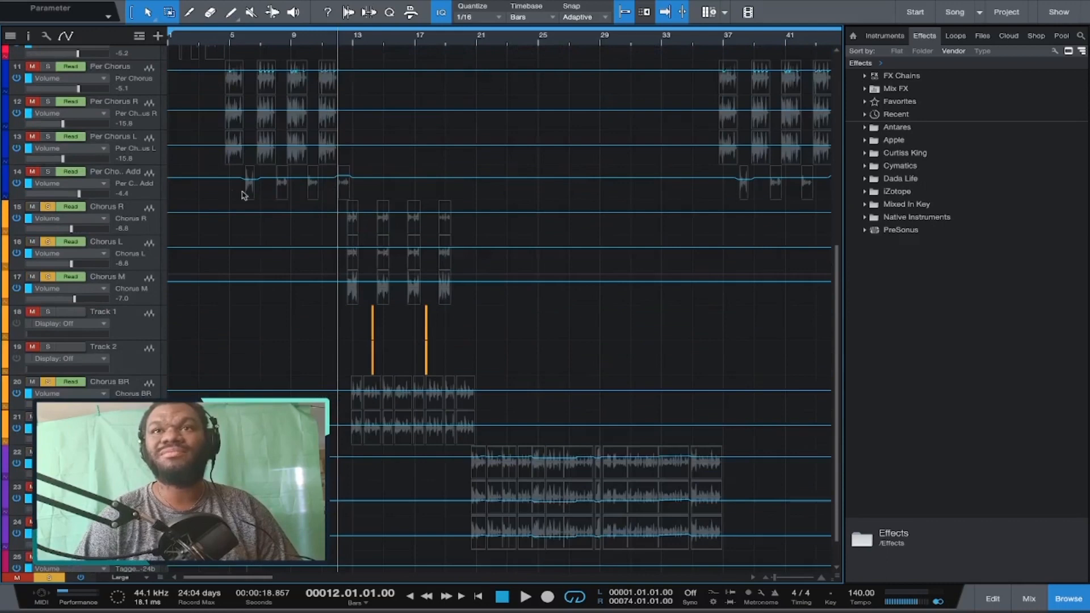
scroll(283, 183, "up", 2)
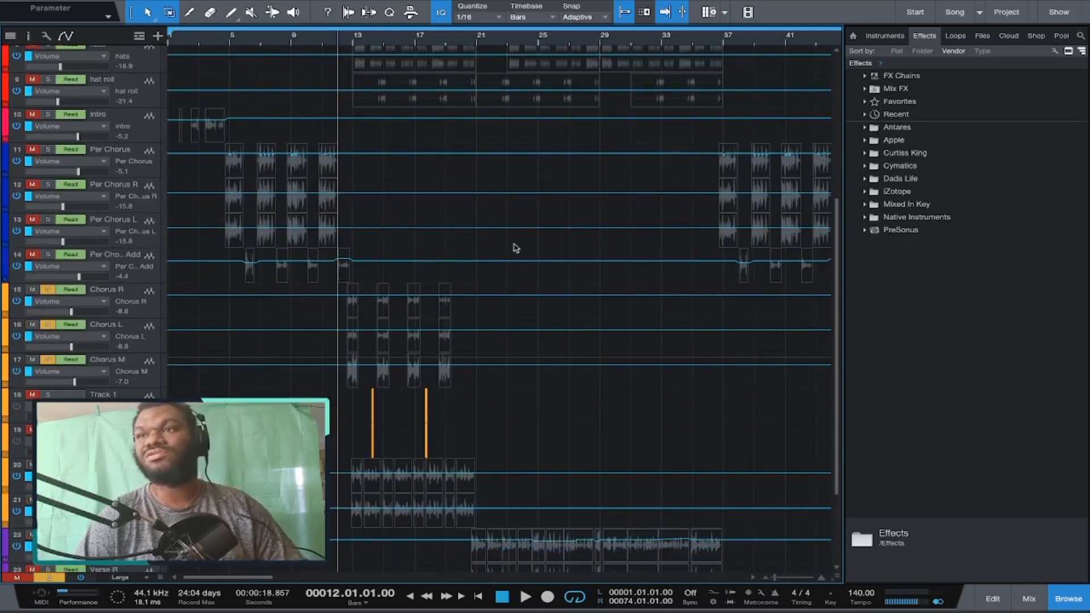
scroll(530, 243, "right", 5)
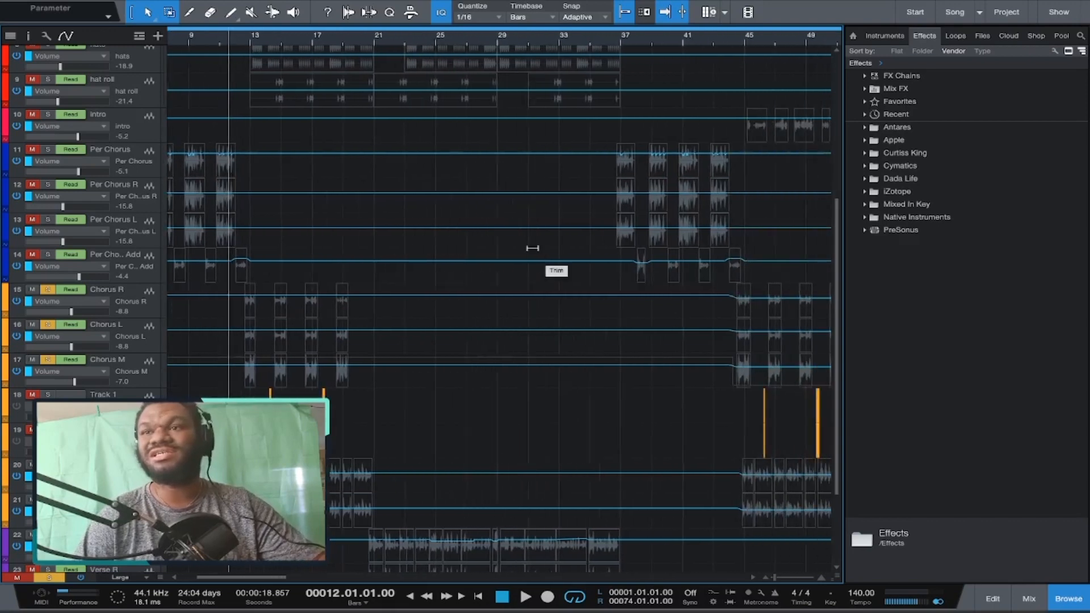
scroll(557, 268, "down", 3)
scroll(372, 296, "left", 5)
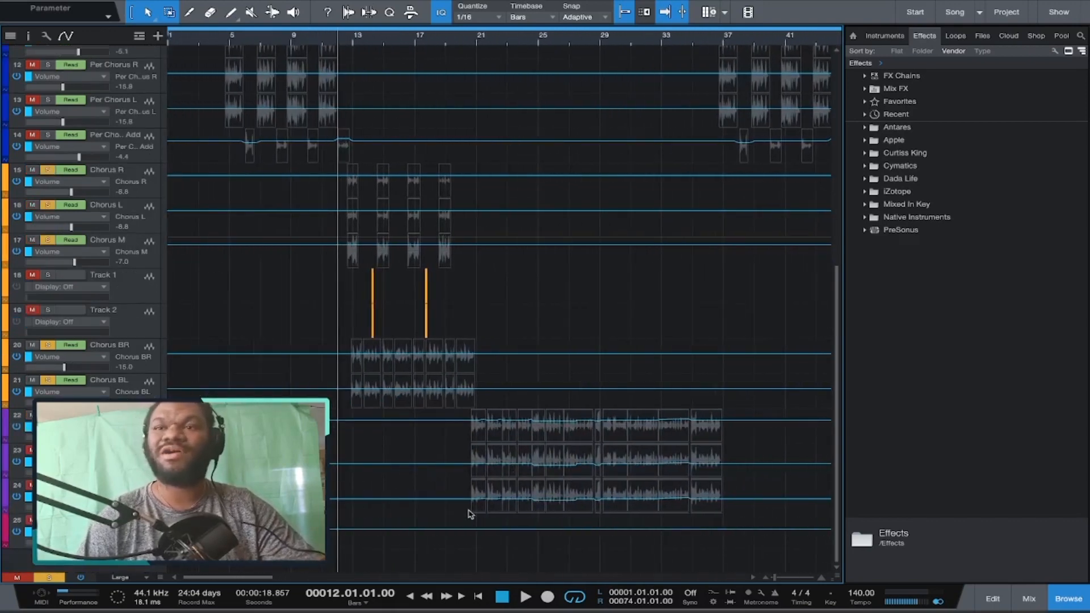
scroll(620, 447, "up", 8)
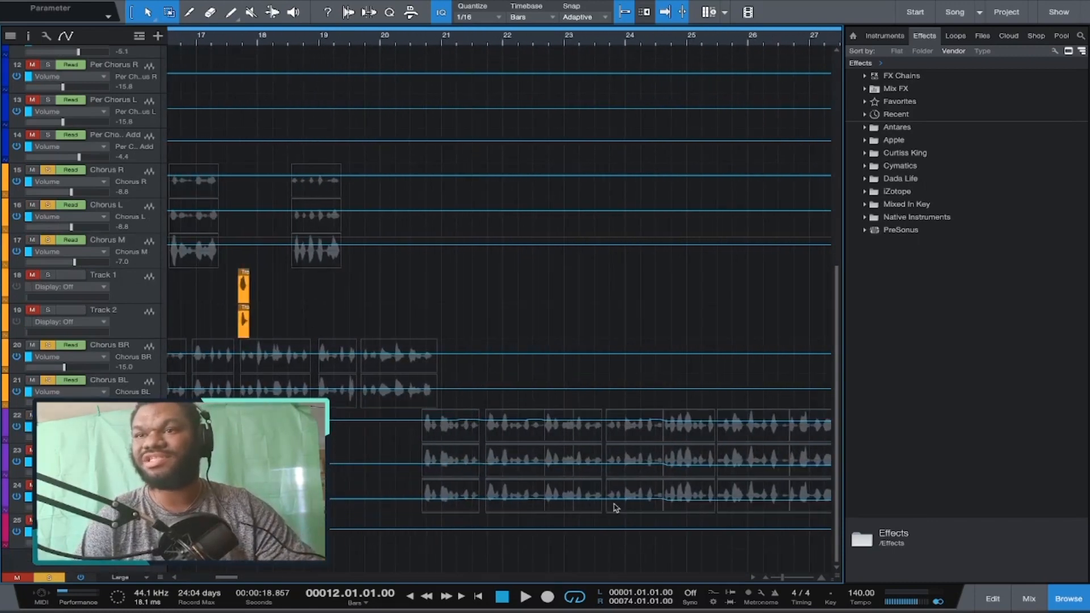
scroll(573, 472, "right", 3)
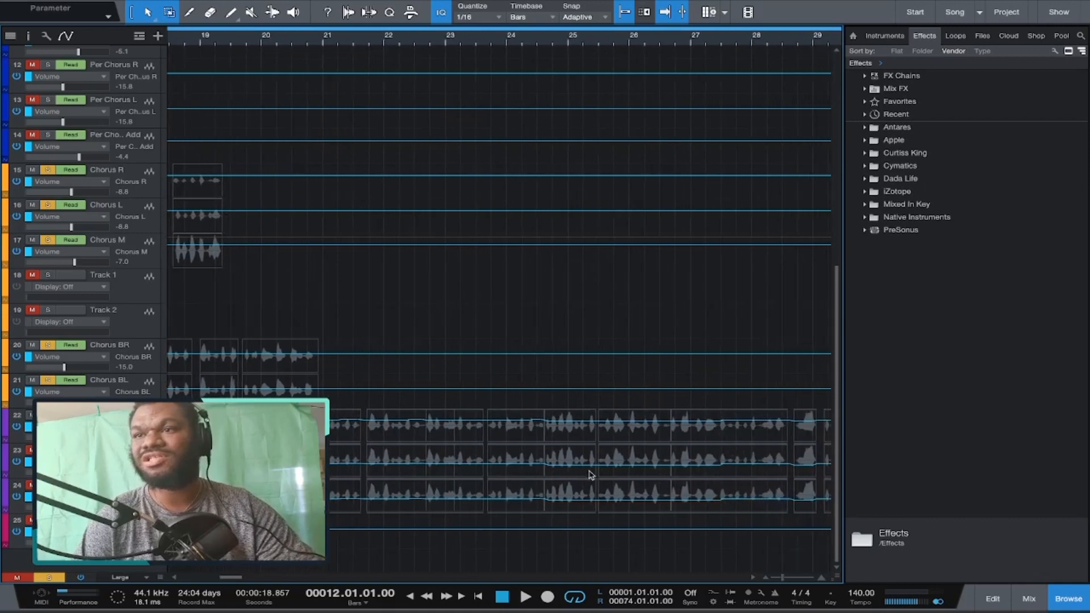
scroll(669, 469, "right", 4)
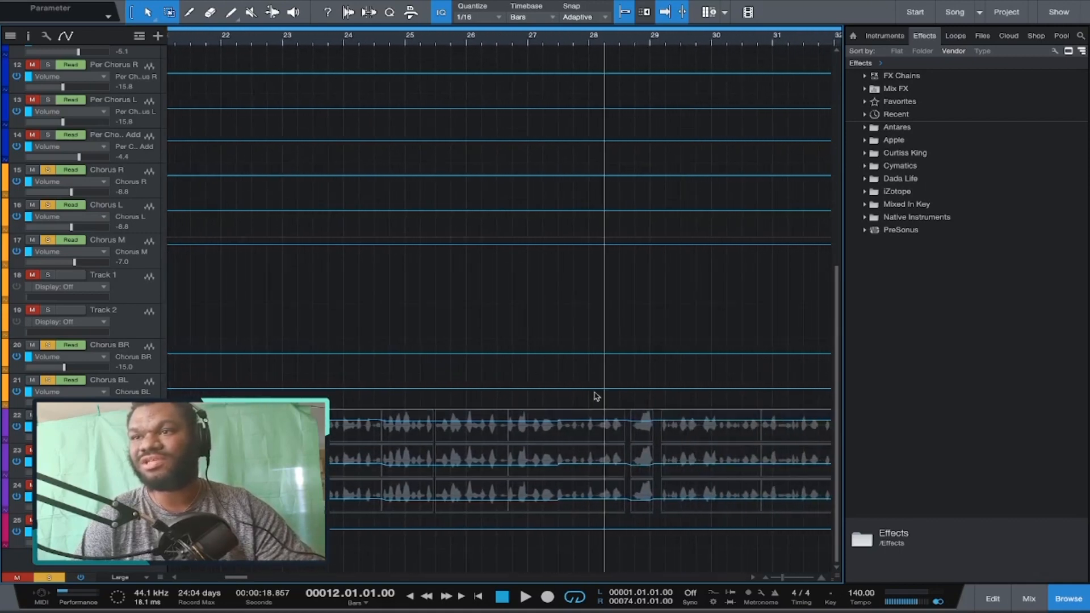
scroll(528, 386, "left", 10)
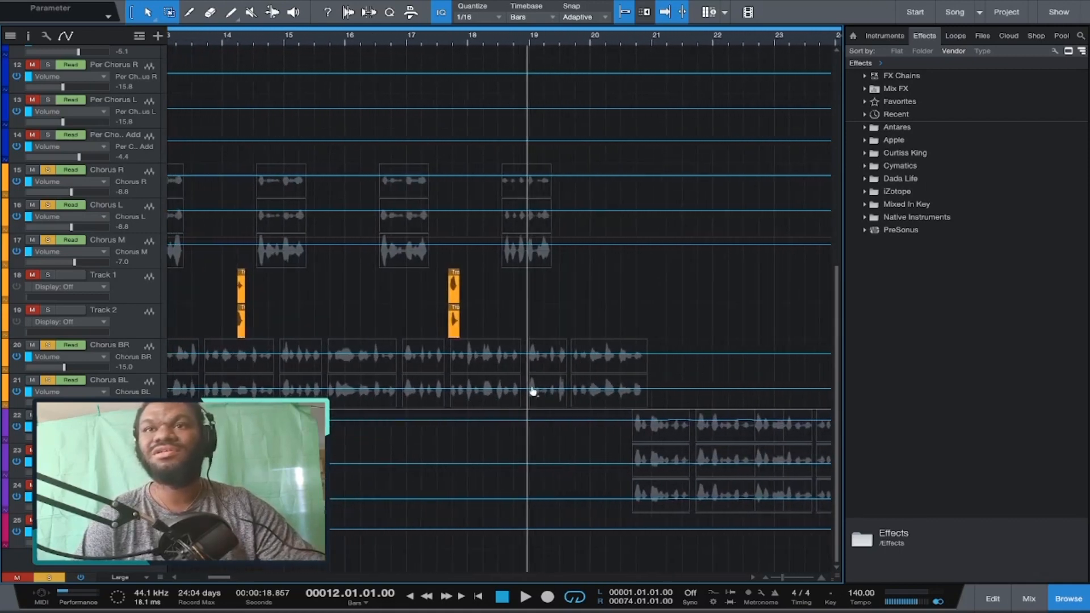
key("a")
Play the chorus vocals briefly and open the Nectar insert on the Chorus R track.
scroll(530, 391, "down", 5)
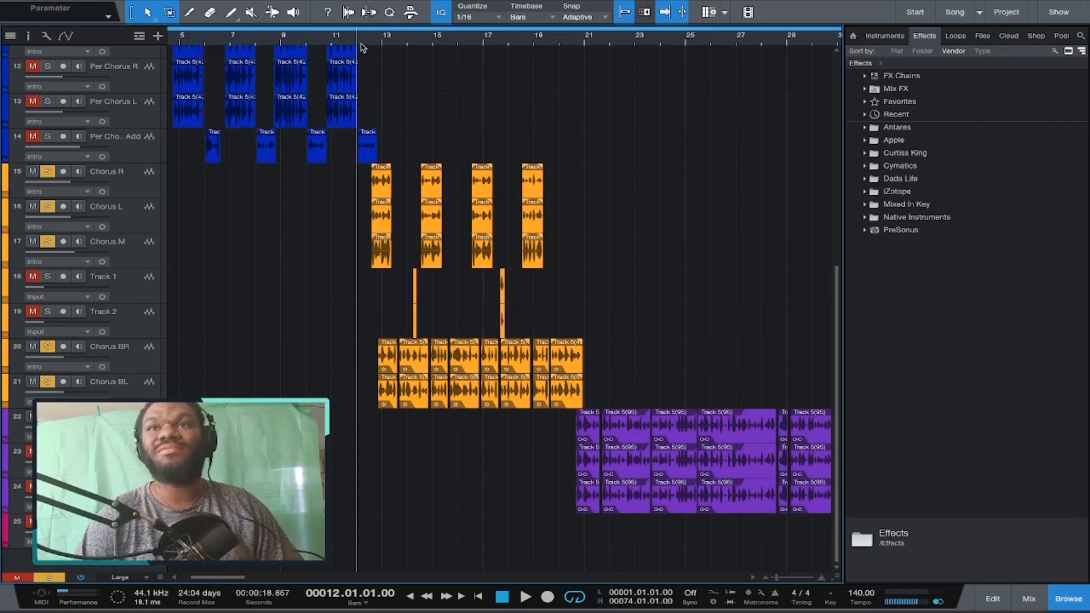
key("space")
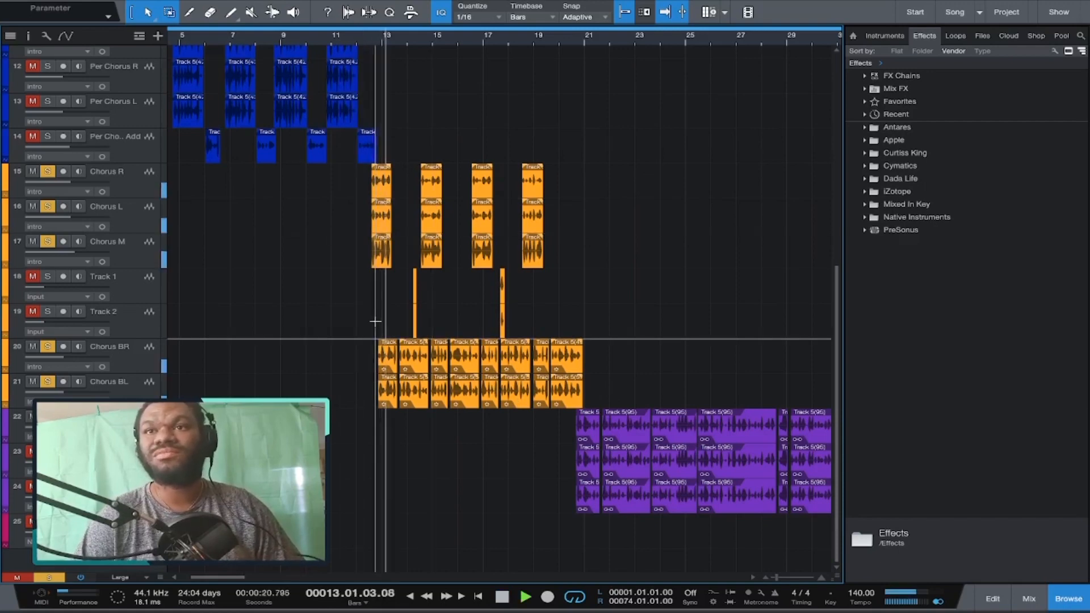
key("space")
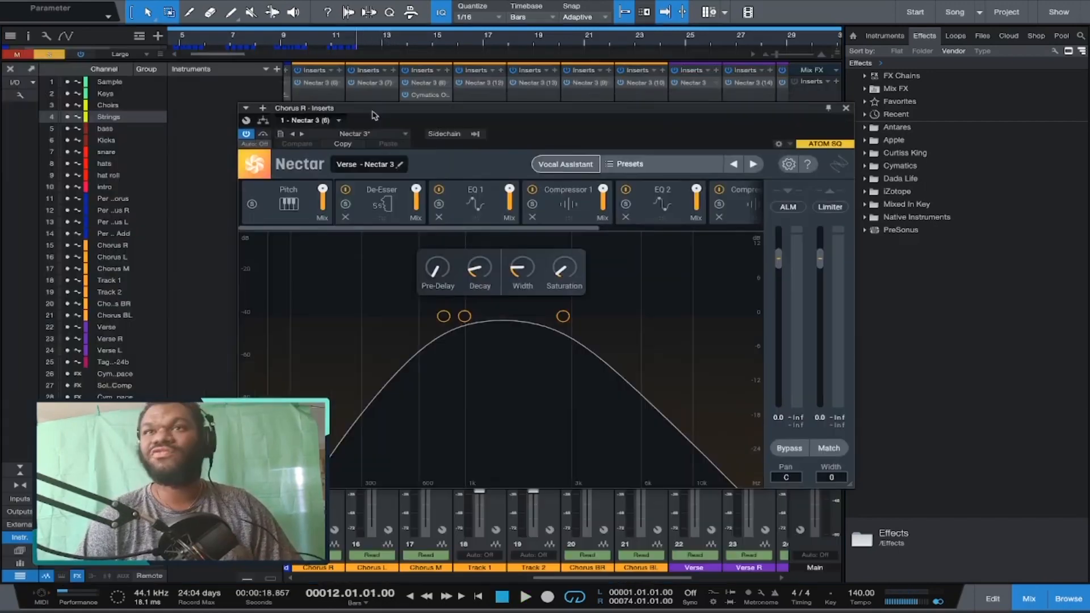
left_click_drag(373, 112, 371, 123)
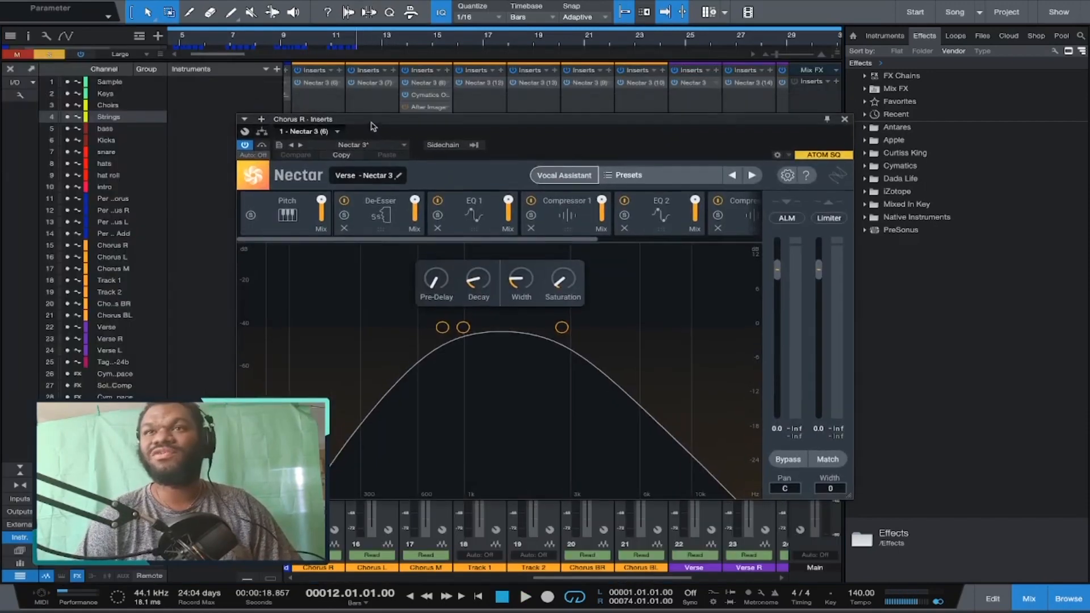
Step through each Nectar module on Chorus R, from Pitch to Reverb, then close the plug-in window.
left_click(276, 213)
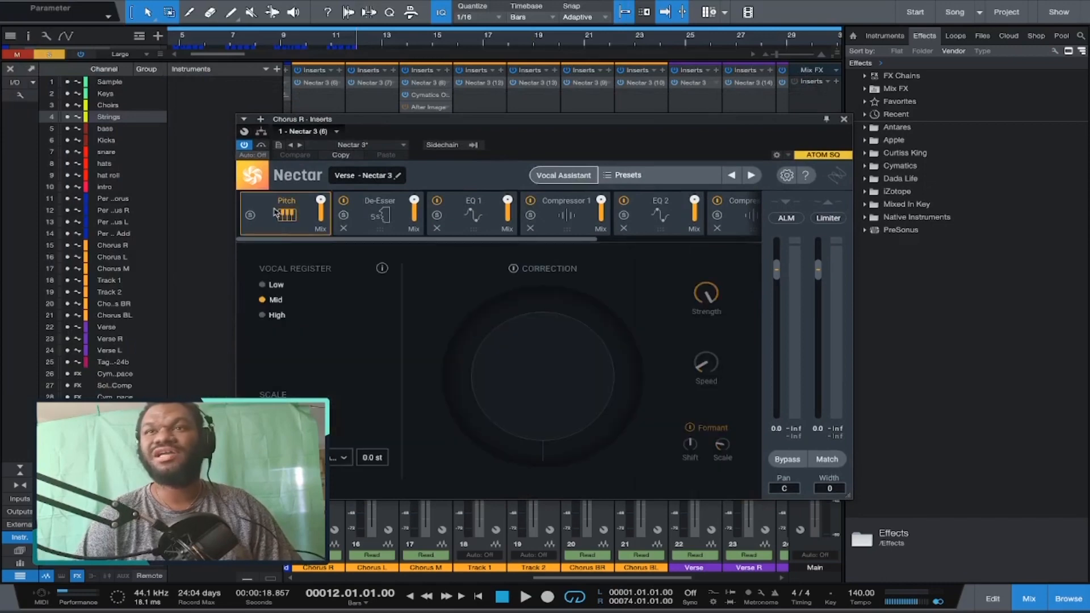
left_click(386, 219)
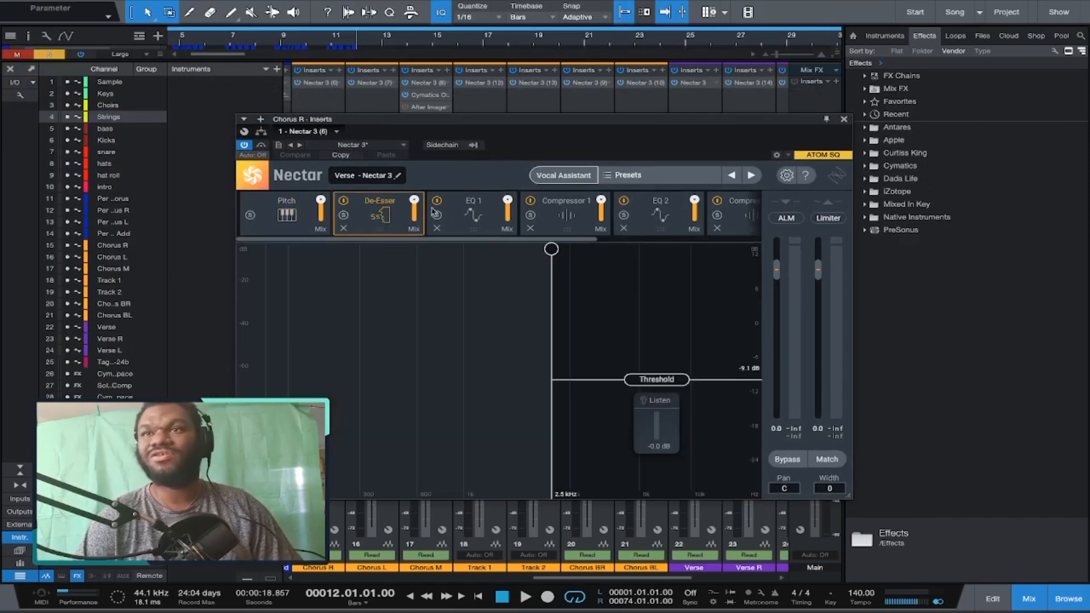
left_click(464, 223)
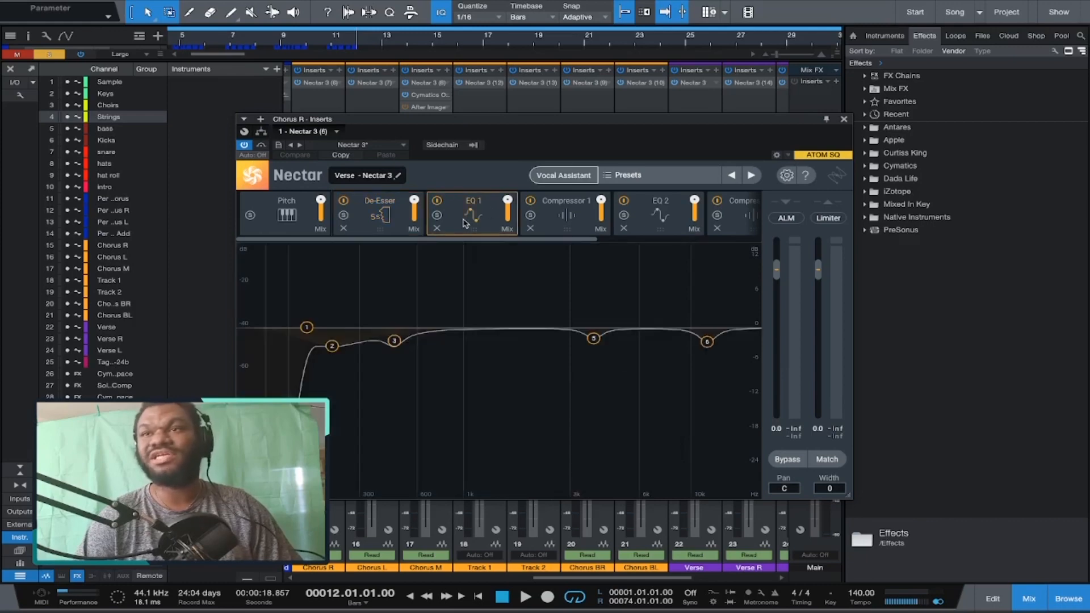
left_click(566, 220)
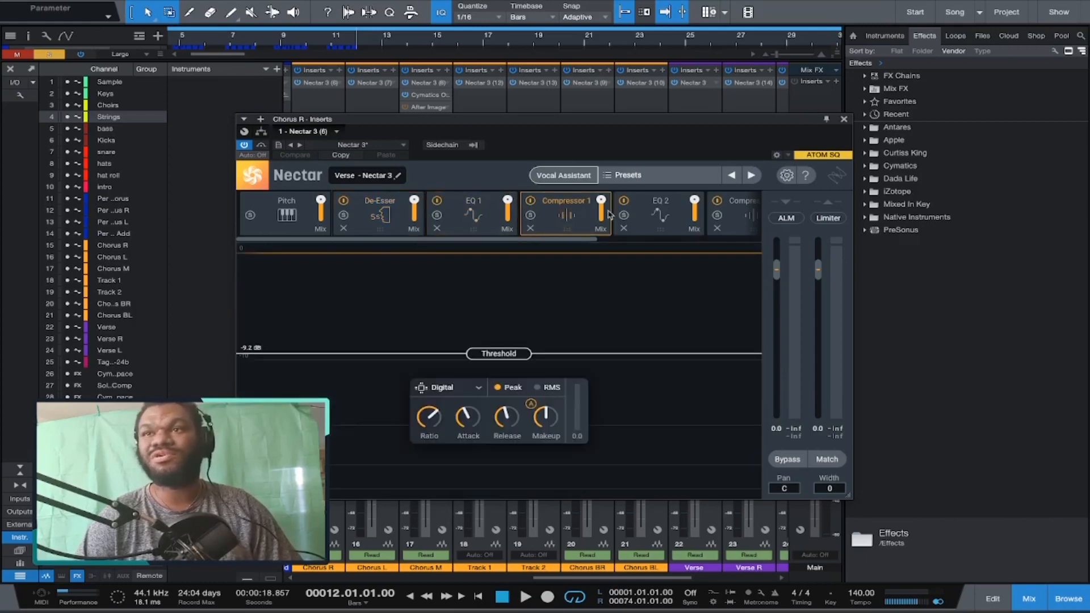
left_click(650, 215)
left_click(733, 221)
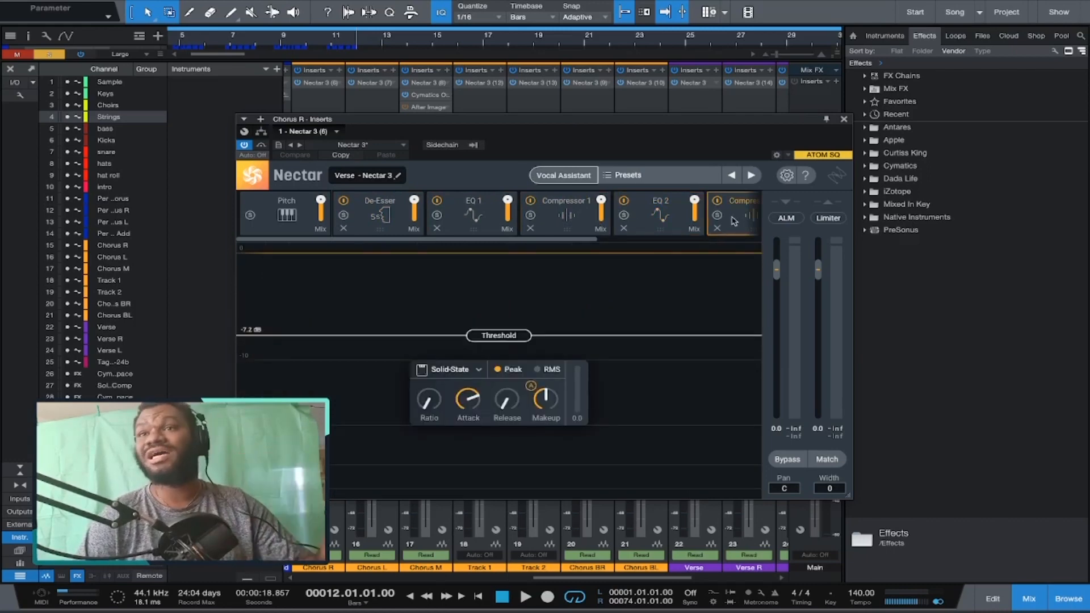
scroll(733, 220, "down", 3)
left_click(649, 220)
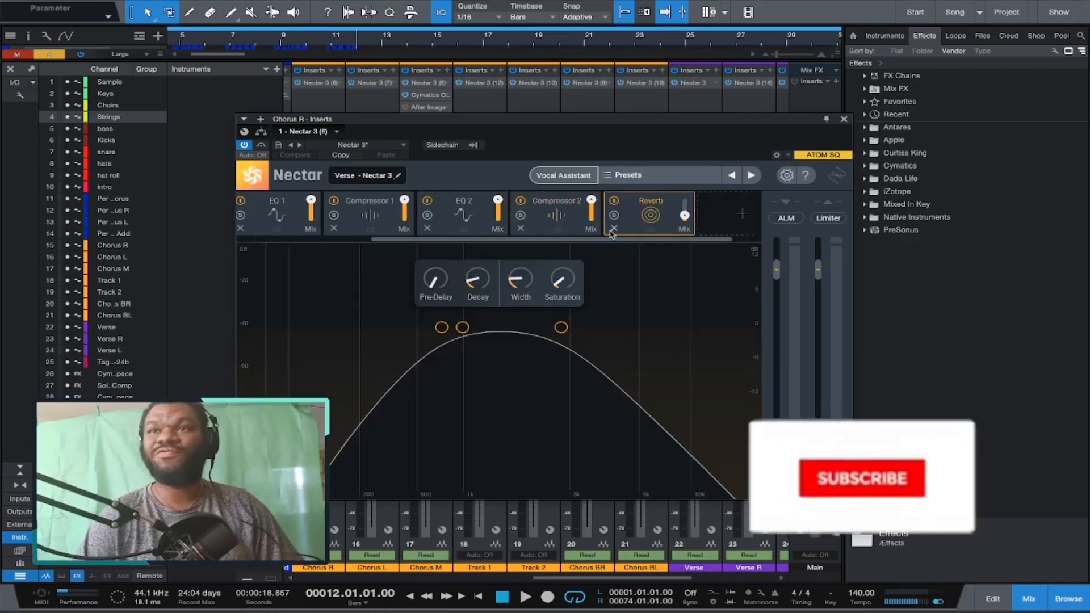
left_click(843, 119)
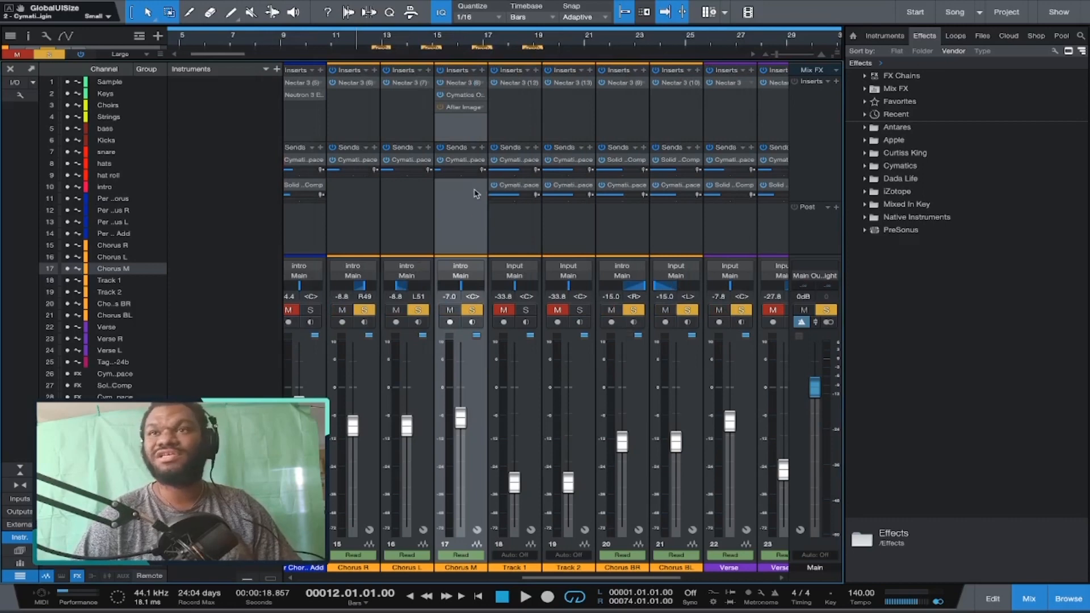
Play the mix briefly in the mixer and scroll across the channel strips.
key("space")
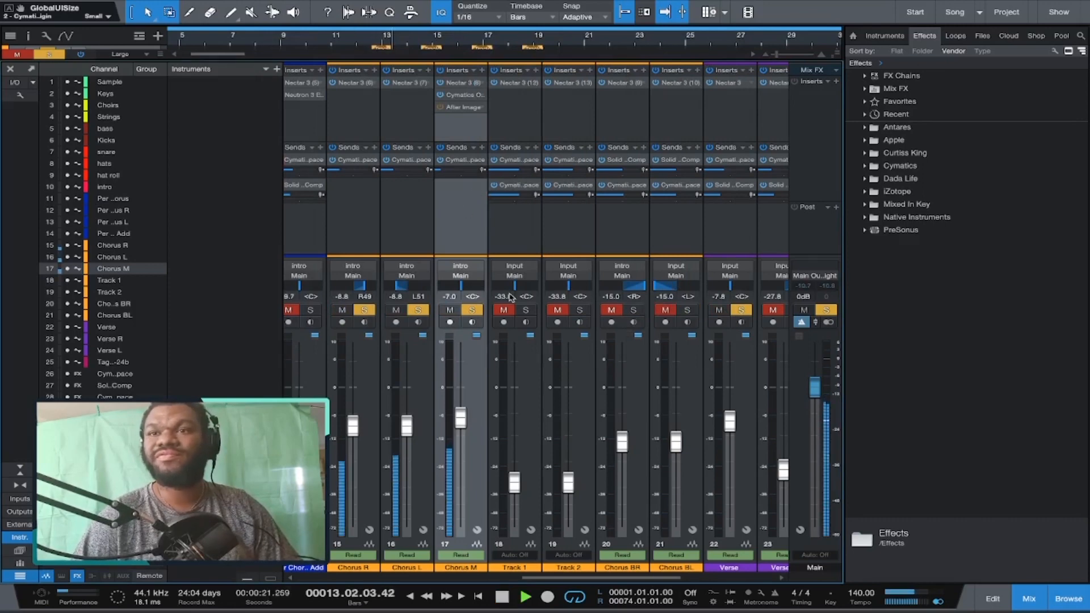
key("space")
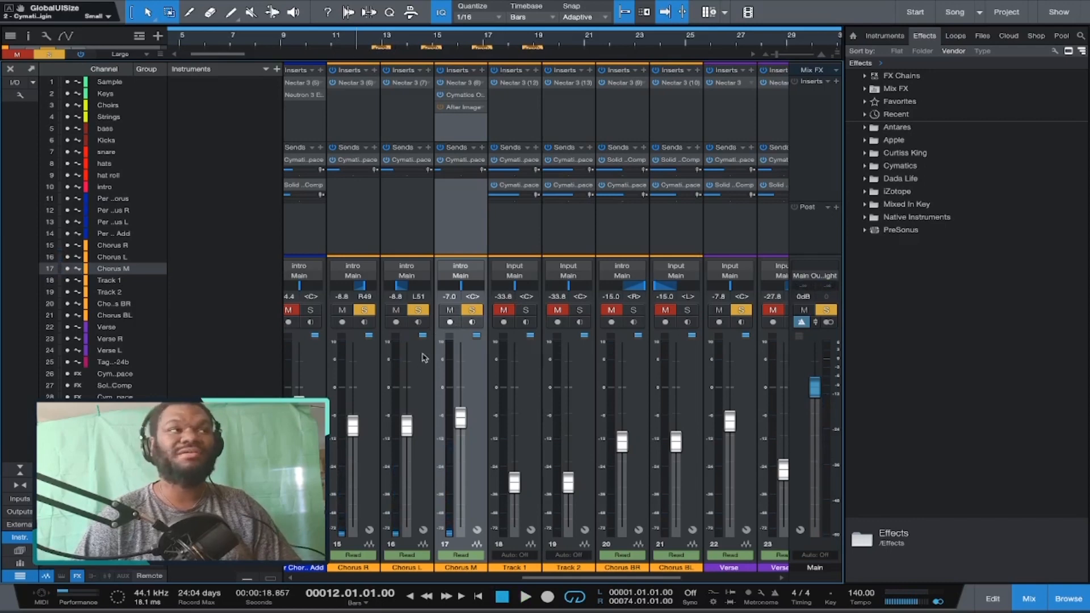
scroll(423, 358, "left", 2)
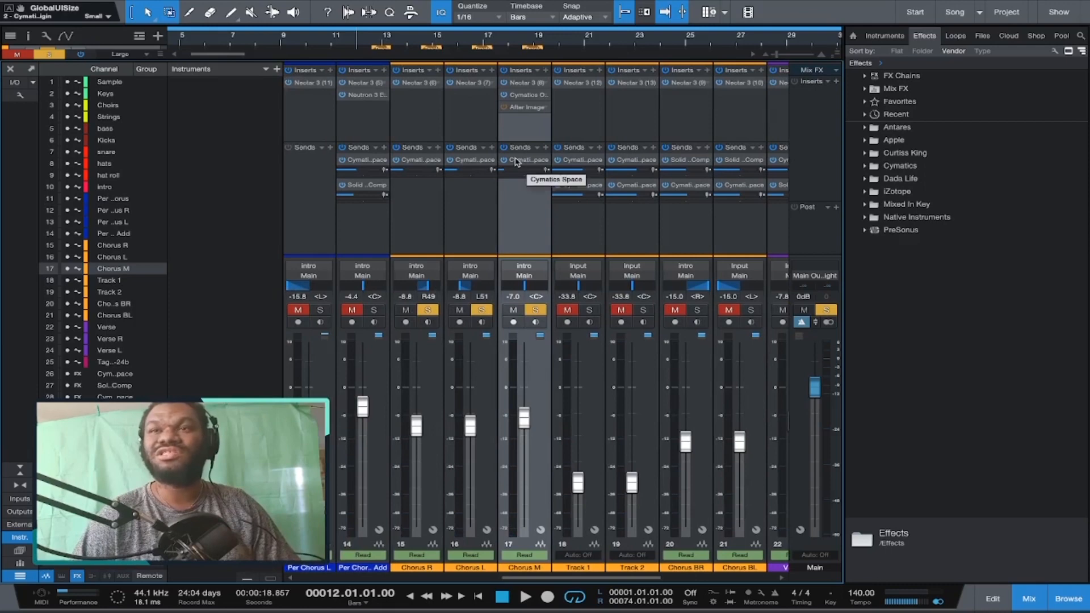
Open the Nectar insert on the Chorus BR channel and inspect its compressor and EQ modules.
double_click(450, 163)
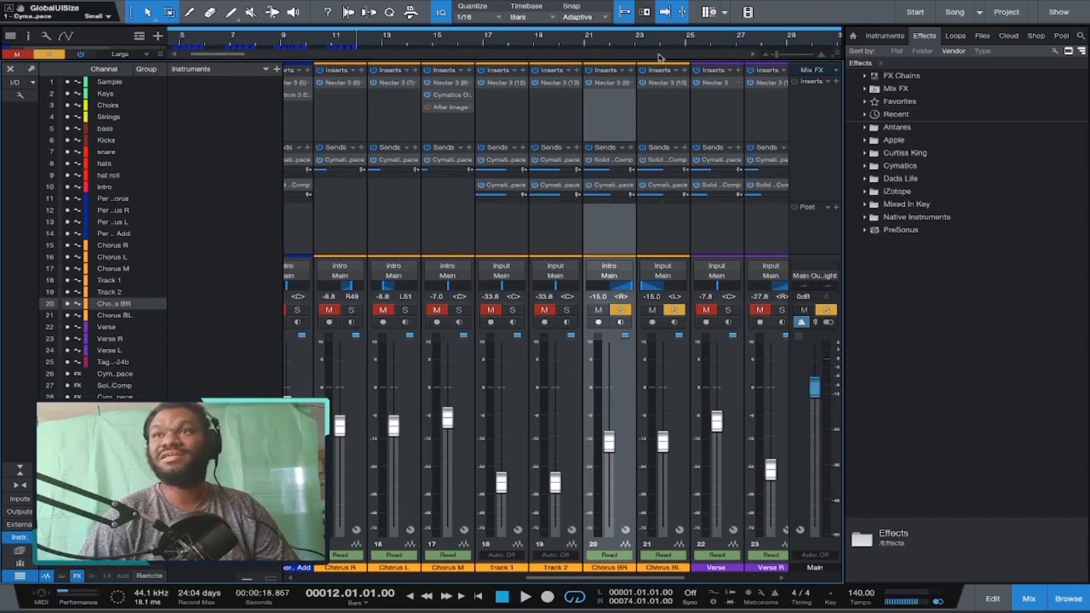
left_click(606, 85)
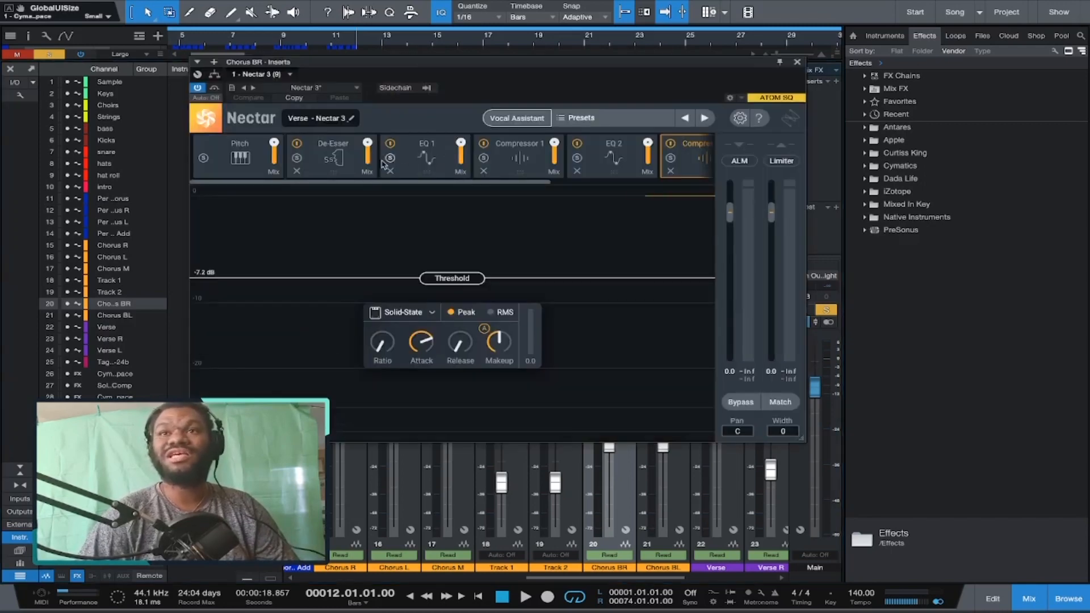
left_click(531, 165)
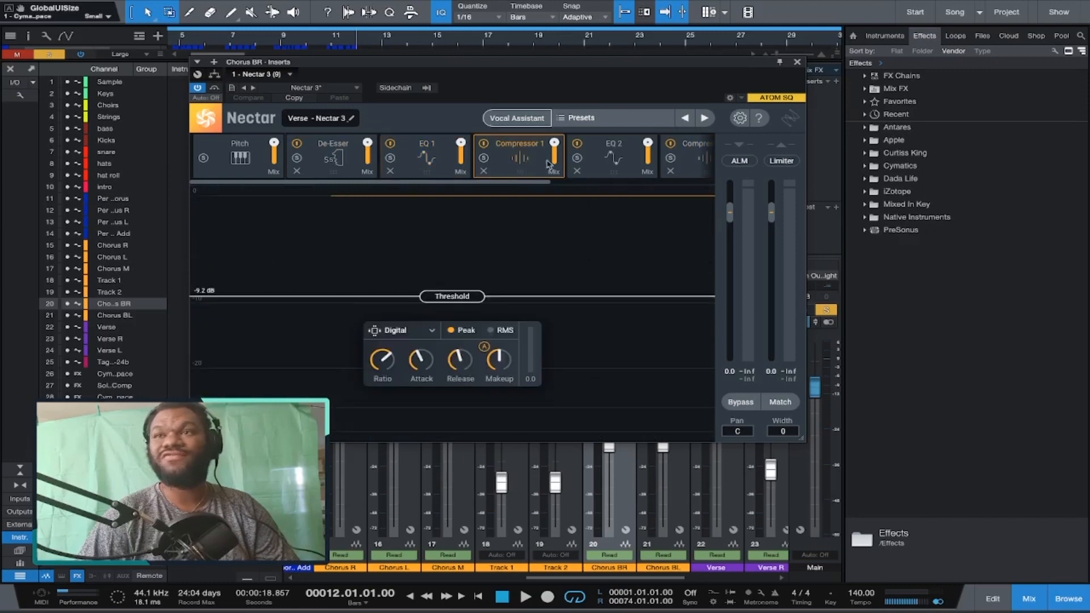
left_click(645, 164)
left_click(687, 165)
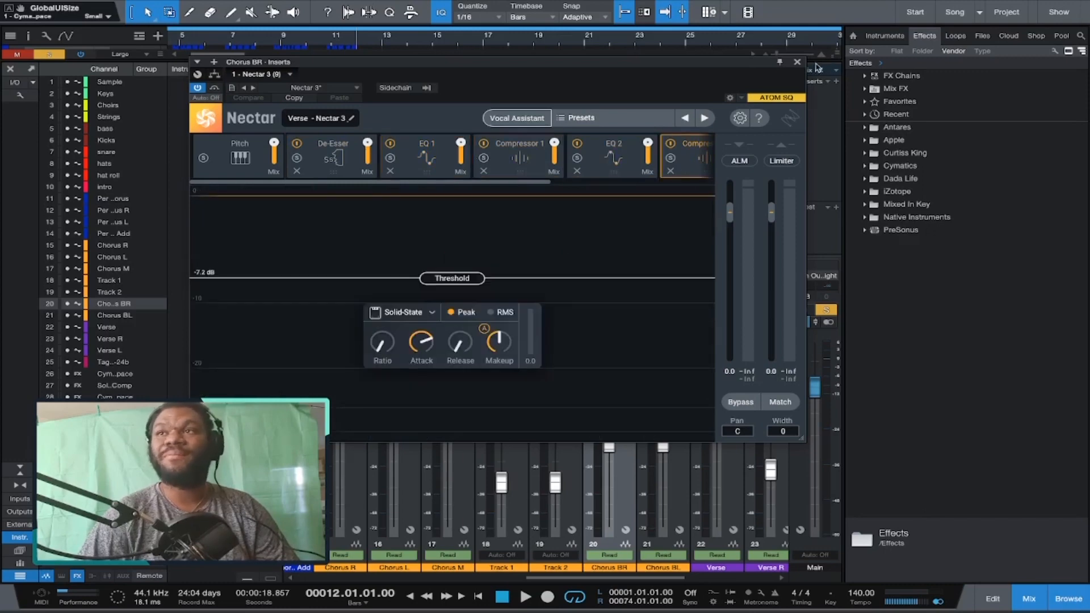
Close the Nectar window and play back the Chorus BR events from the arrange view.
left_click(797, 62)
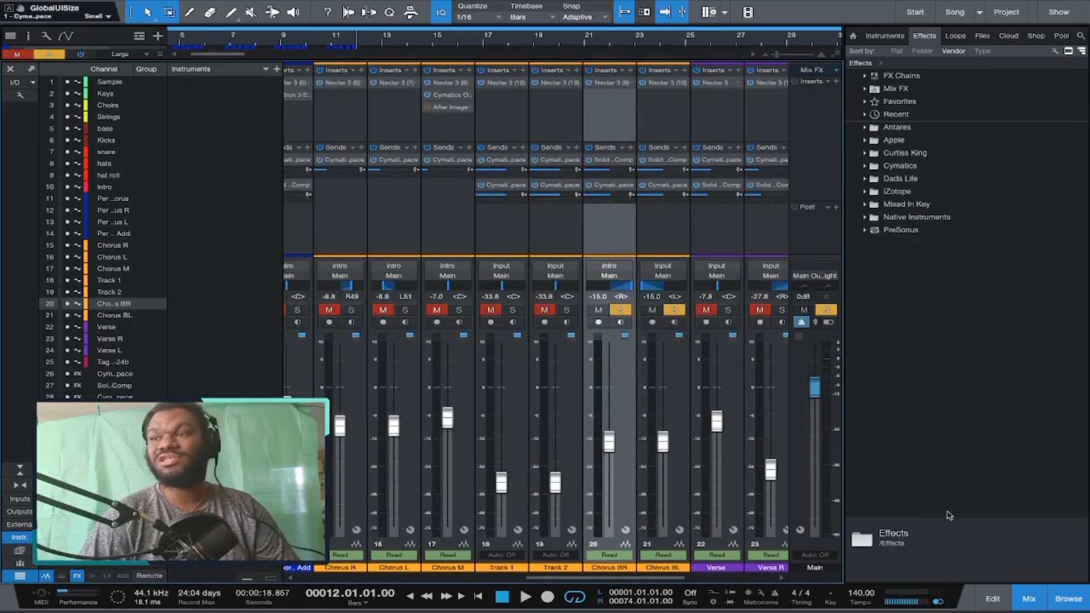
left_click(1027, 602)
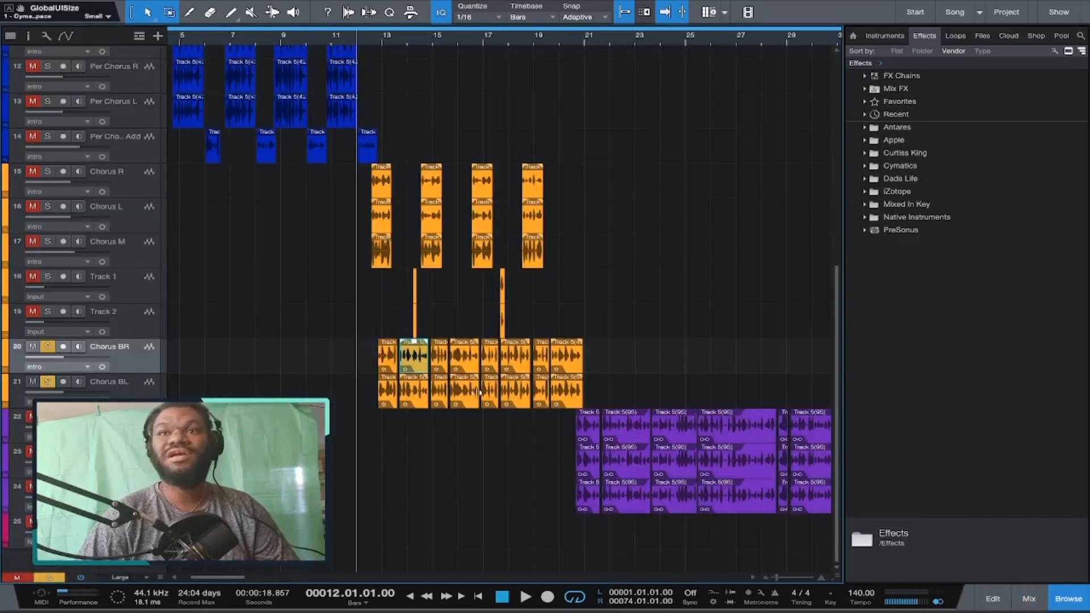
right_click(391, 360)
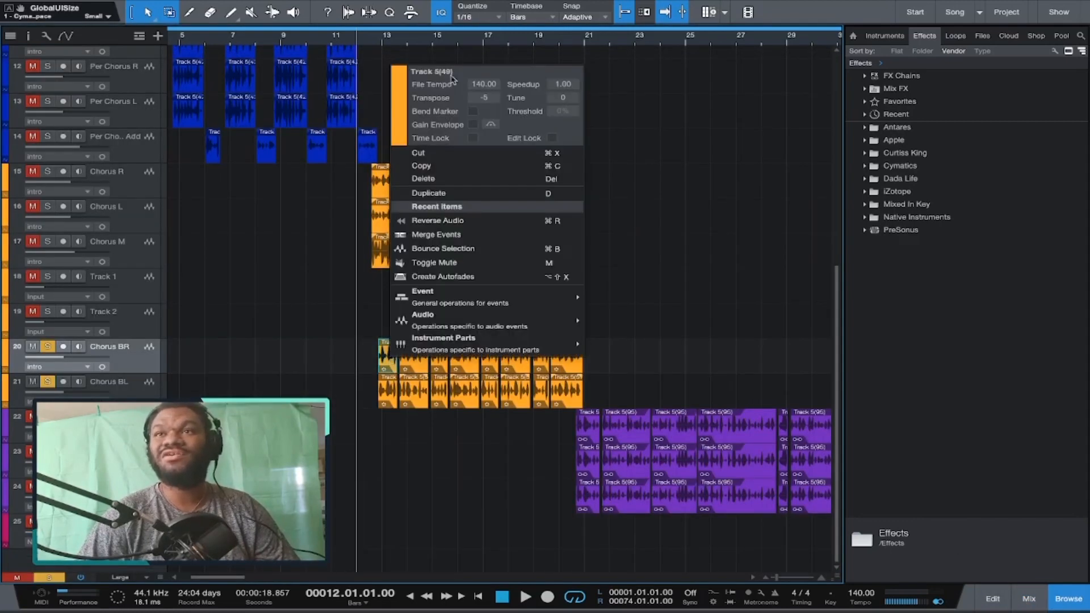
left_click(446, 387)
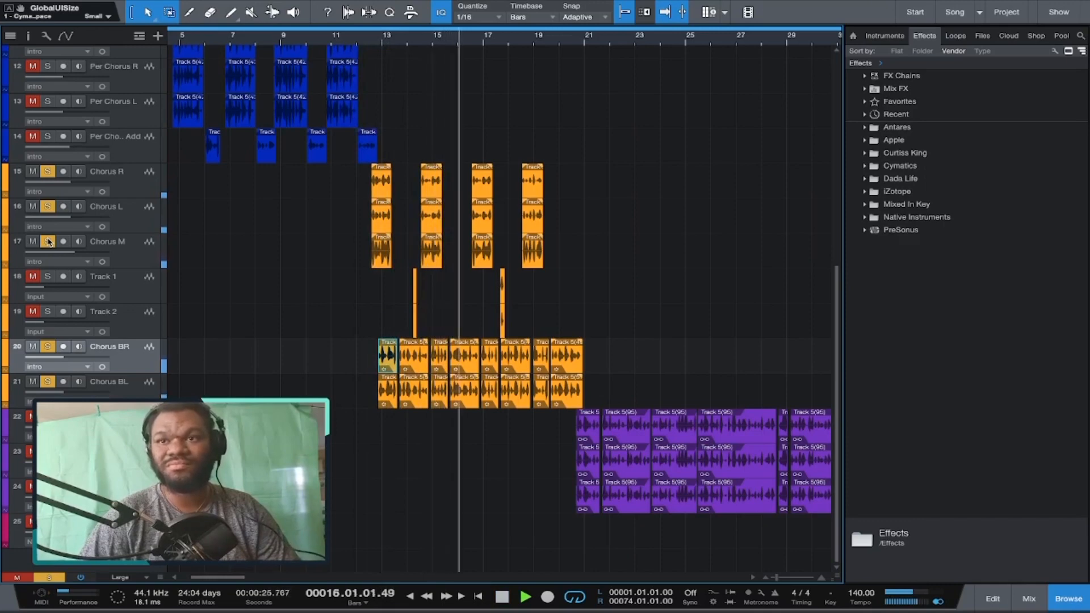
key("space")
Inspect the Cymatics Space reverb on the Chorus BR channel's send in the mixer, then close it and play the mix.
left_click(1029, 598)
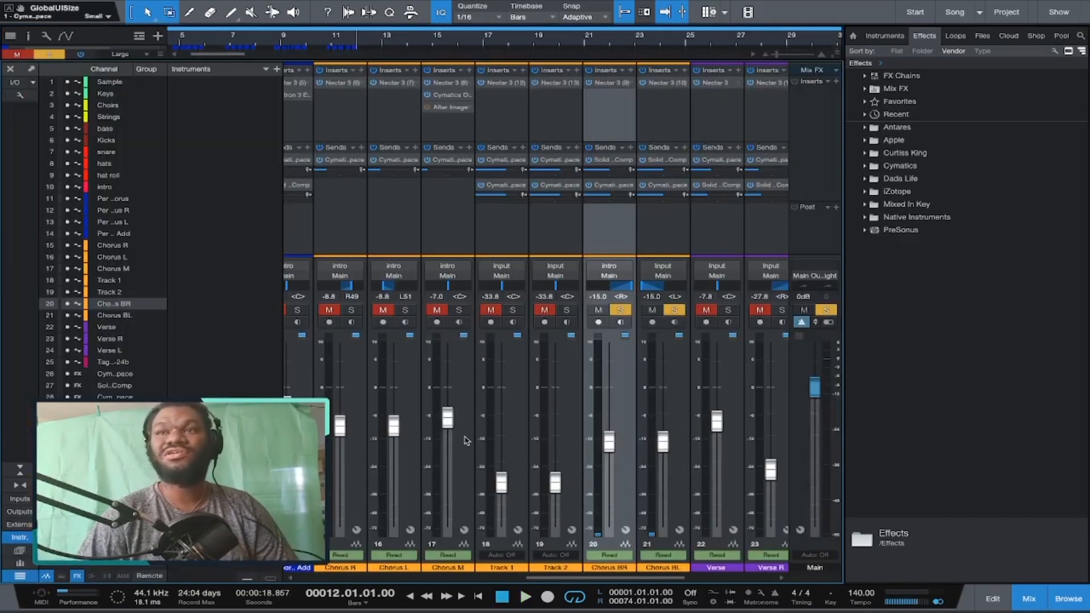
left_click(616, 160)
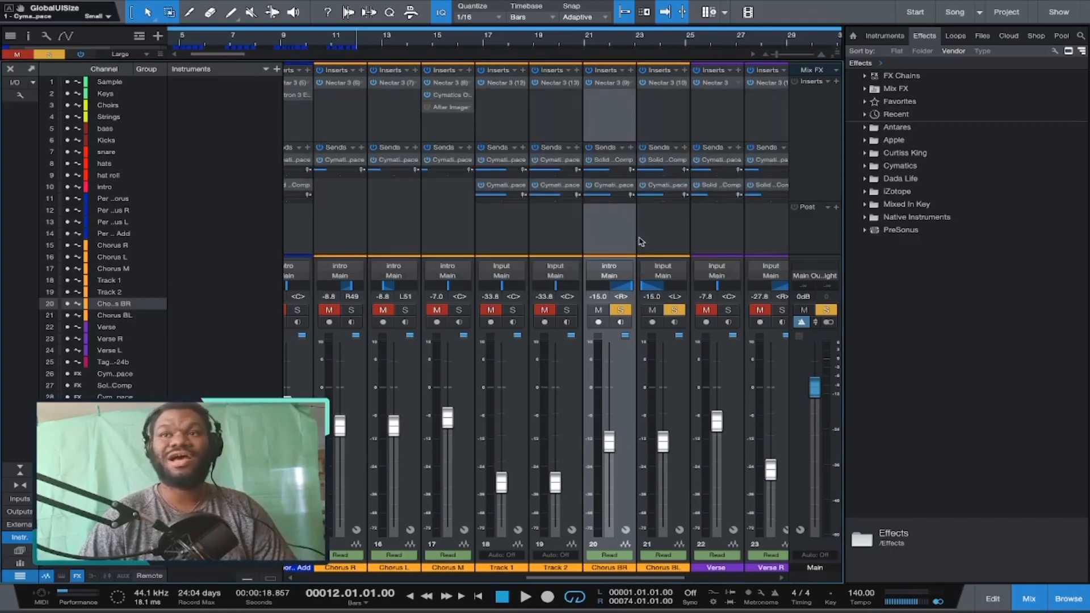
double_click(615, 186)
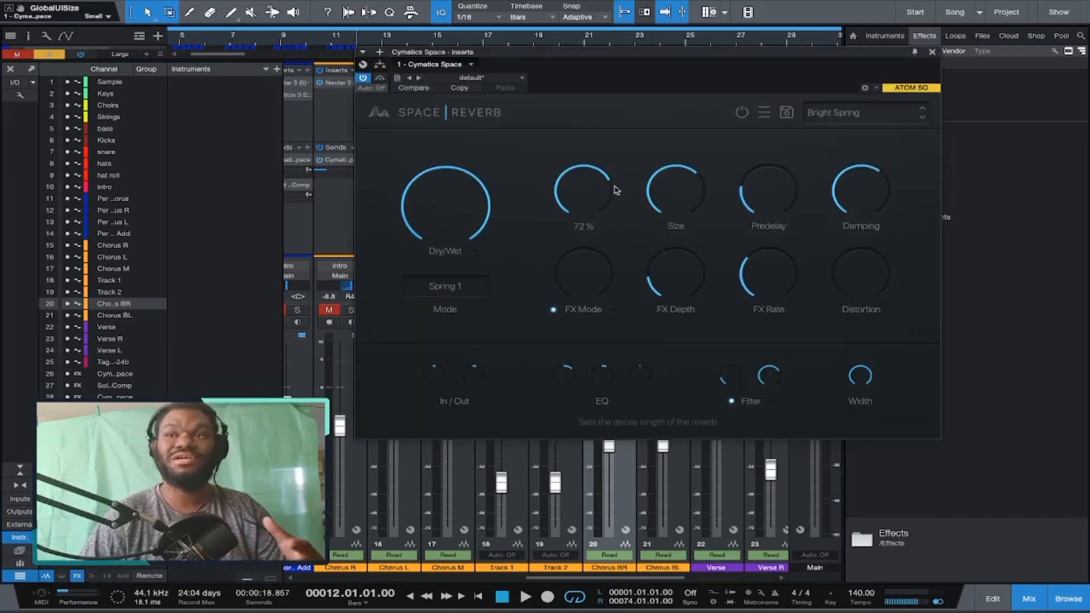
left_click(931, 54)
key("space")
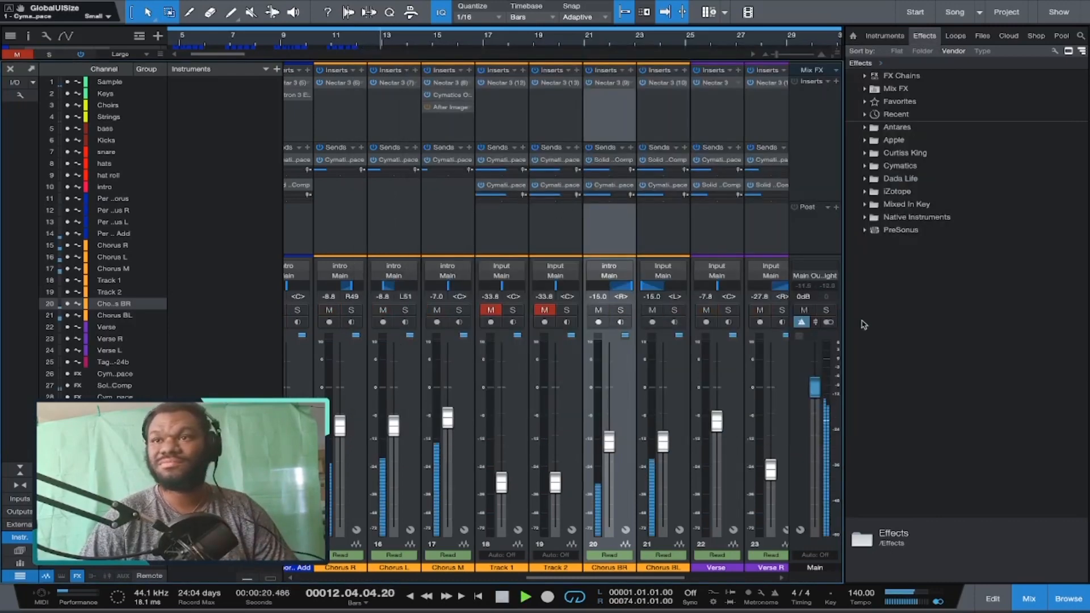